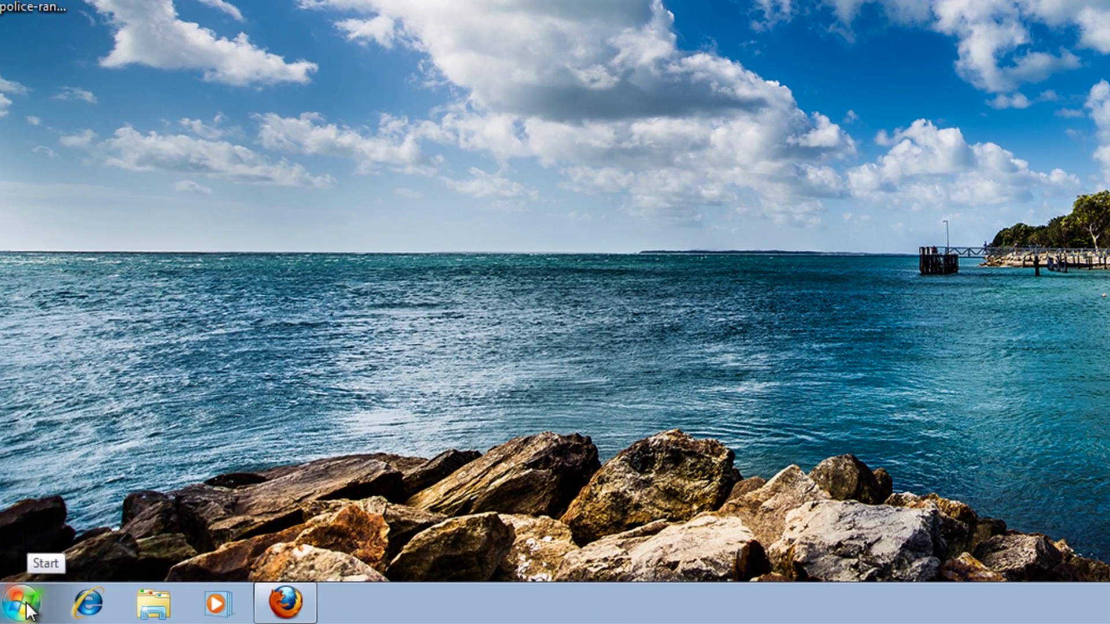
Launch Firefox and go to SurfRight's HitmanPro 3.7 downloads page on surfright.nl.
{"action": "left_click", "coordinate": [29, 610]}
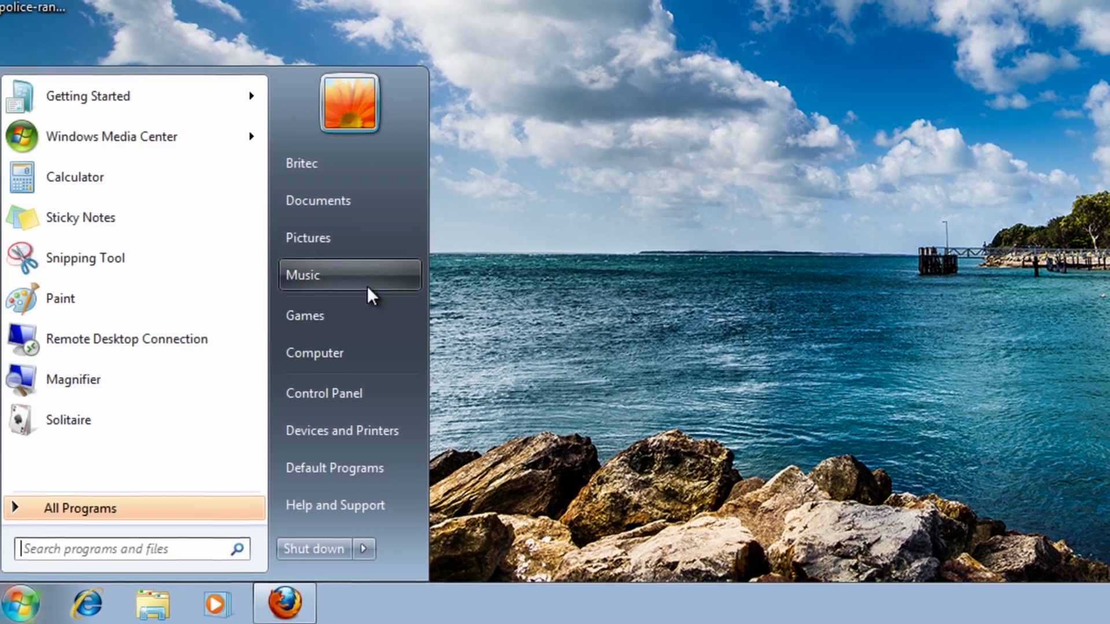
{"action": "left_click", "coordinate": [315, 352]}
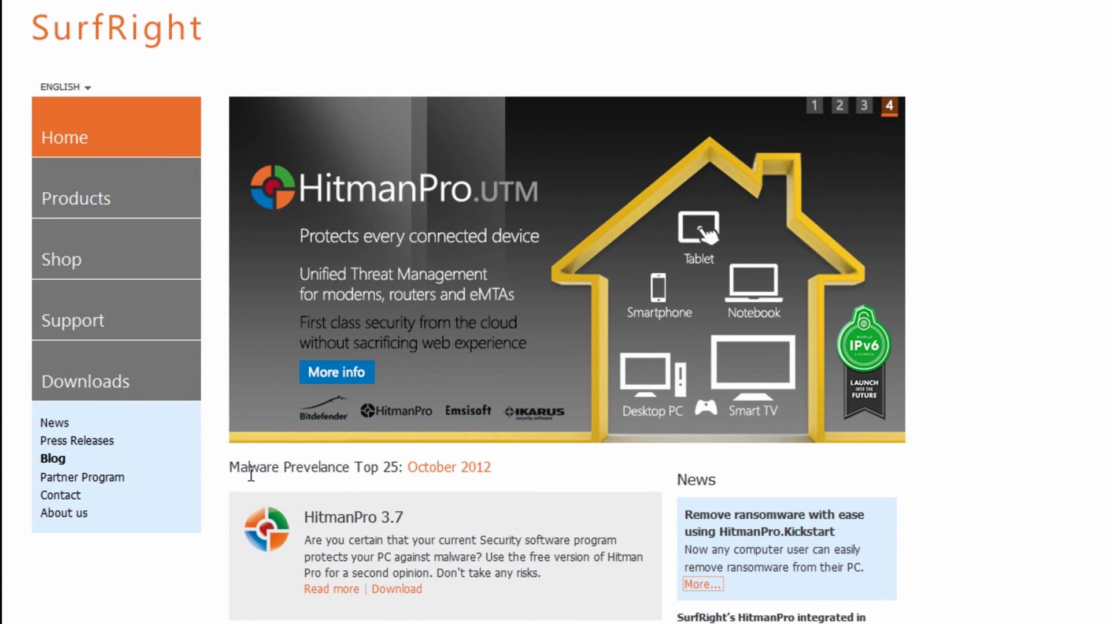
{"action": "left_click", "coordinate": [399, 589]}
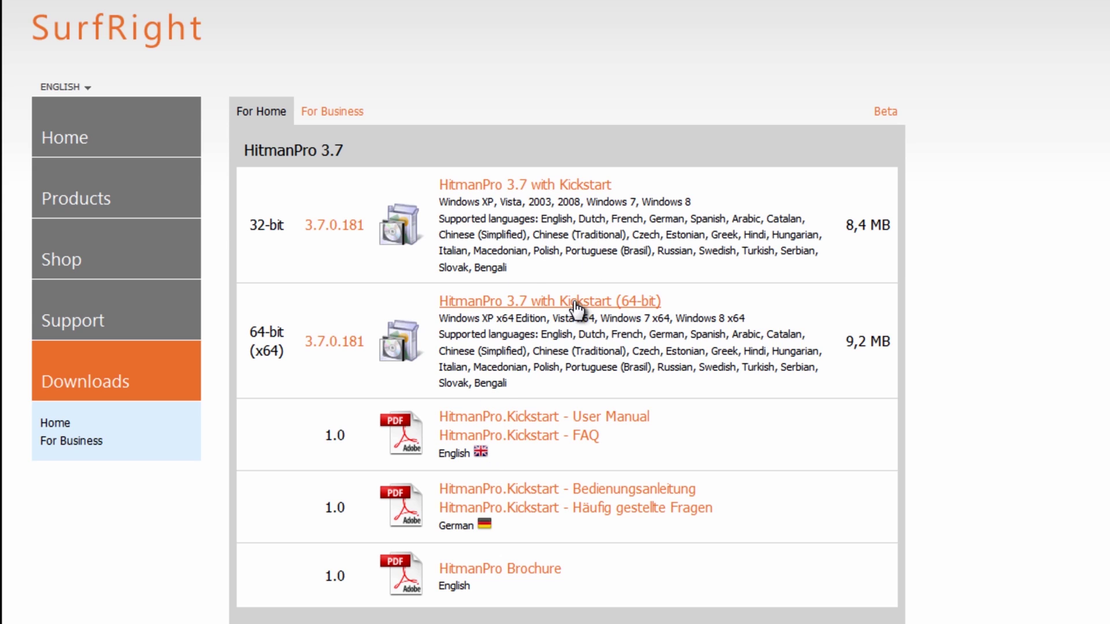
Download the 32-bit HitmanPro 3.7 with Kickstart installer and save HitmanPro.exe.
{"action": "left_click", "coordinate": [523, 191]}
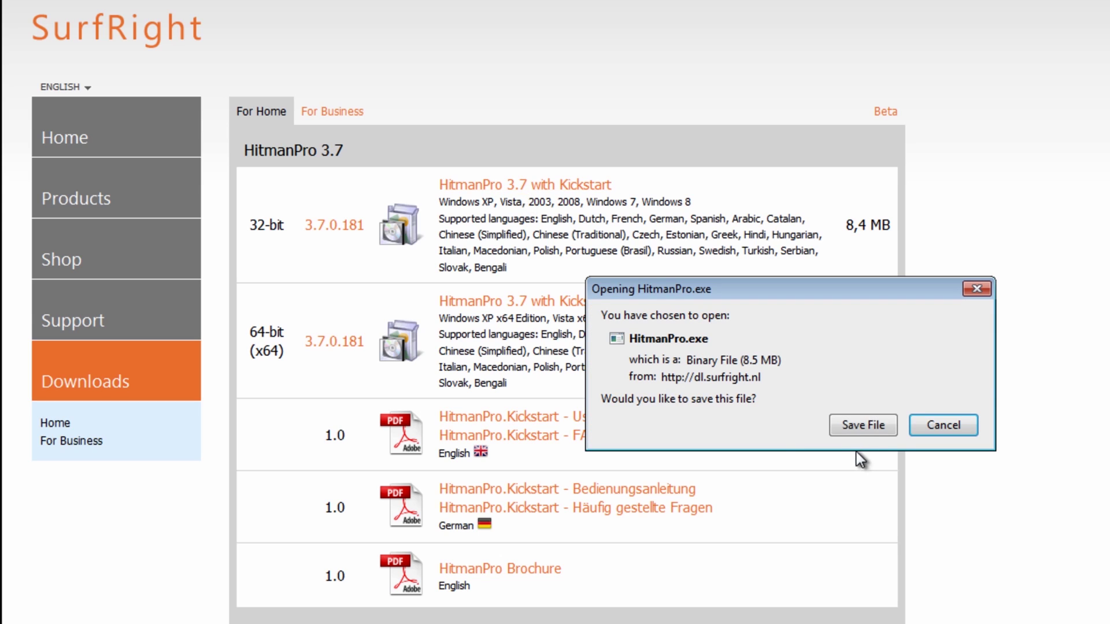
{"action": "left_click", "coordinate": [851, 425]}
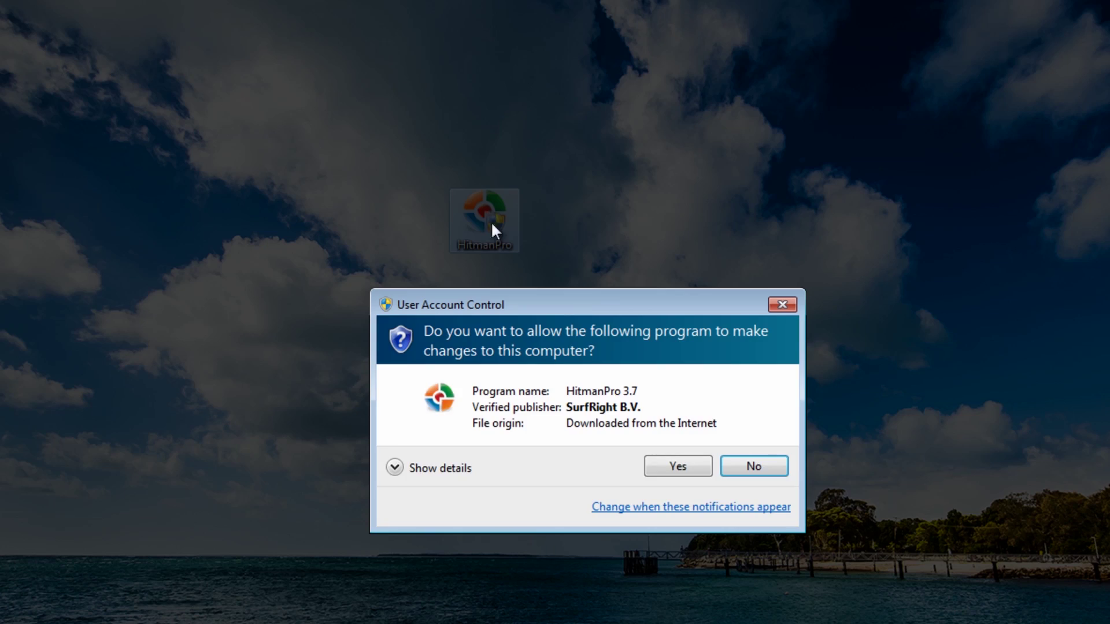
Allow HitmanPro 3.7 to run and bring up its Kickstart USB flash drive creator.
{"action": "left_click", "coordinate": [678, 465]}
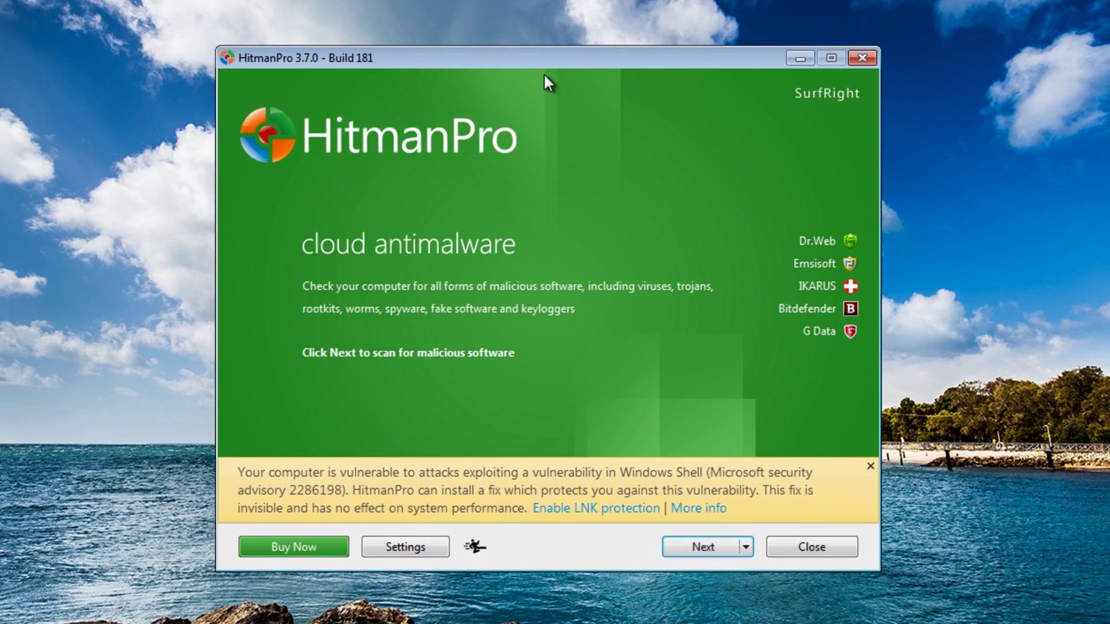
{"action": "left_click_drag", "start_coordinate": [539, 58], "coordinate": [531, 58]}
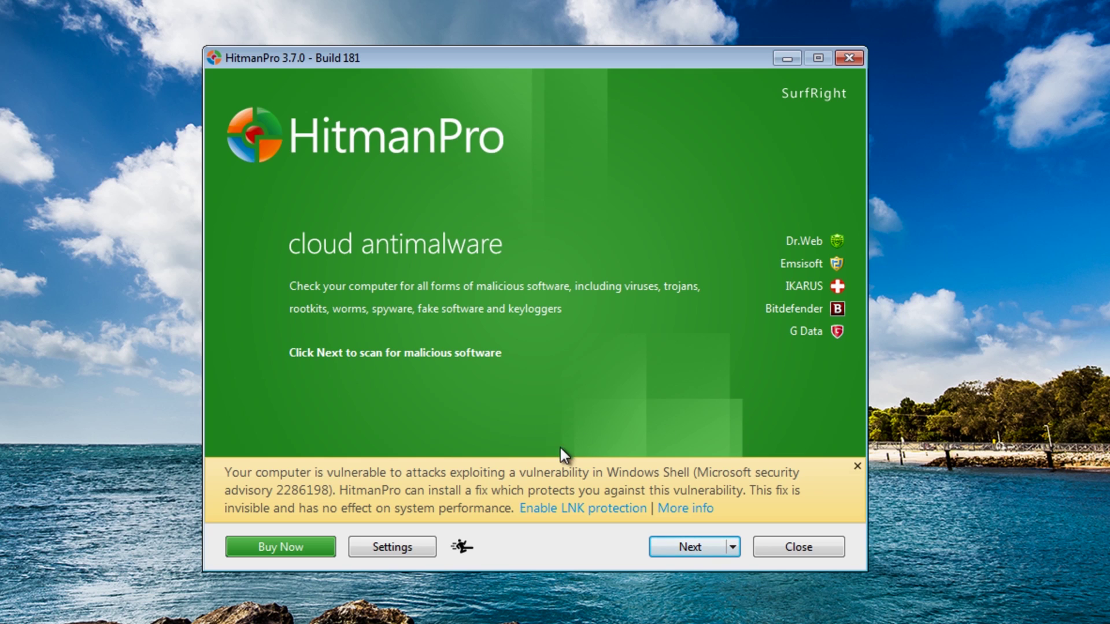
{"action": "left_click", "coordinate": [461, 547]}
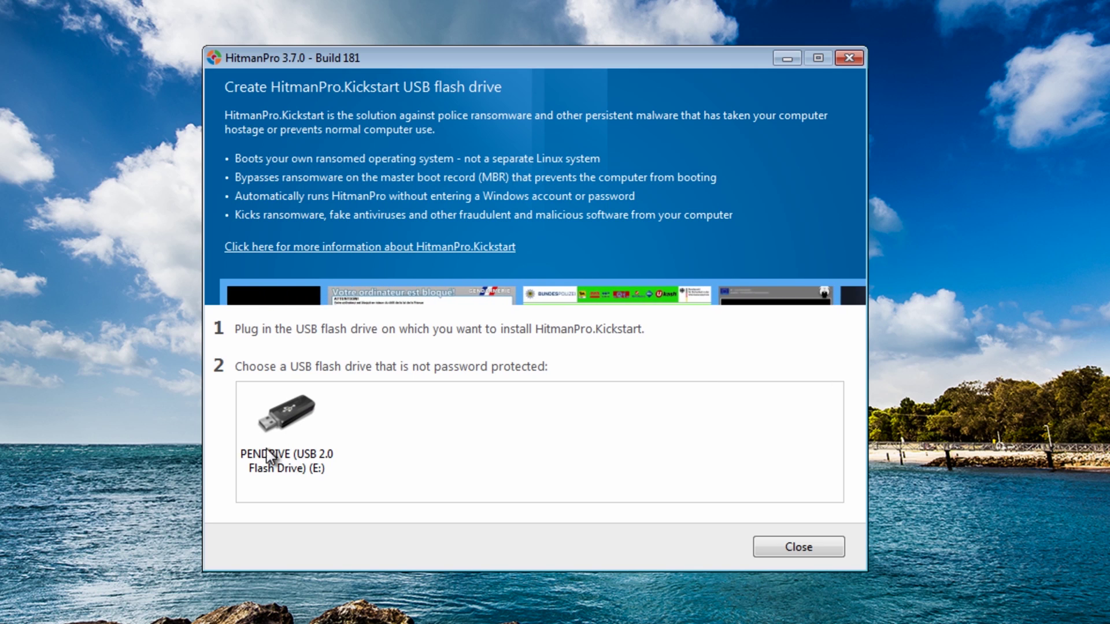
Install Kickstart onto the PENDRIVE (E:) drive, confirming the reformat.
{"action": "left_click", "coordinate": [276, 422]}
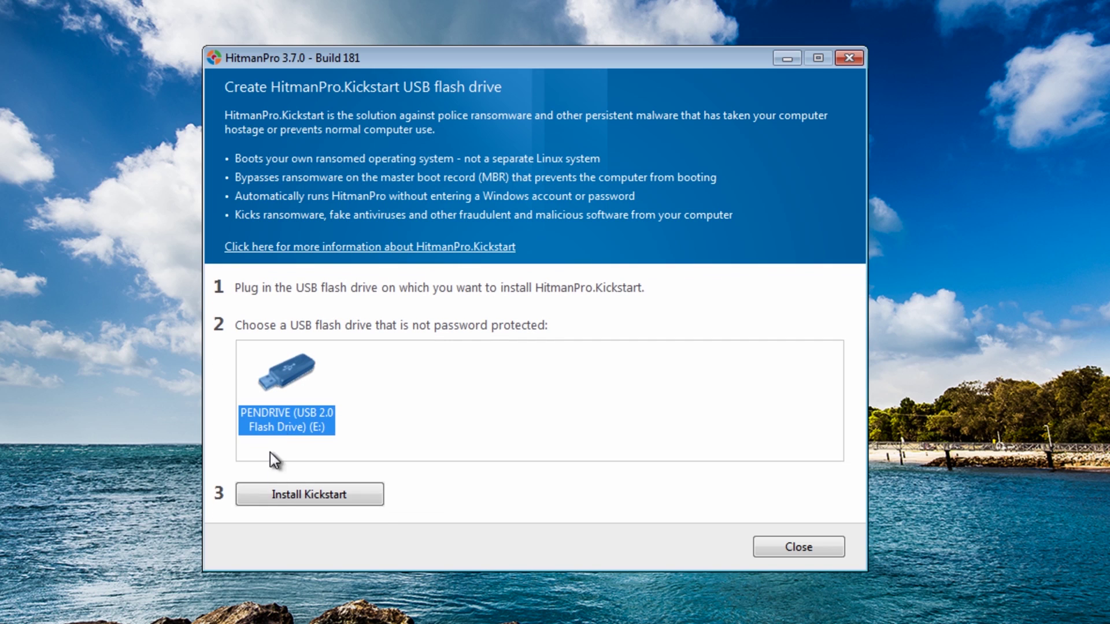
{"action": "left_click", "coordinate": [311, 498]}
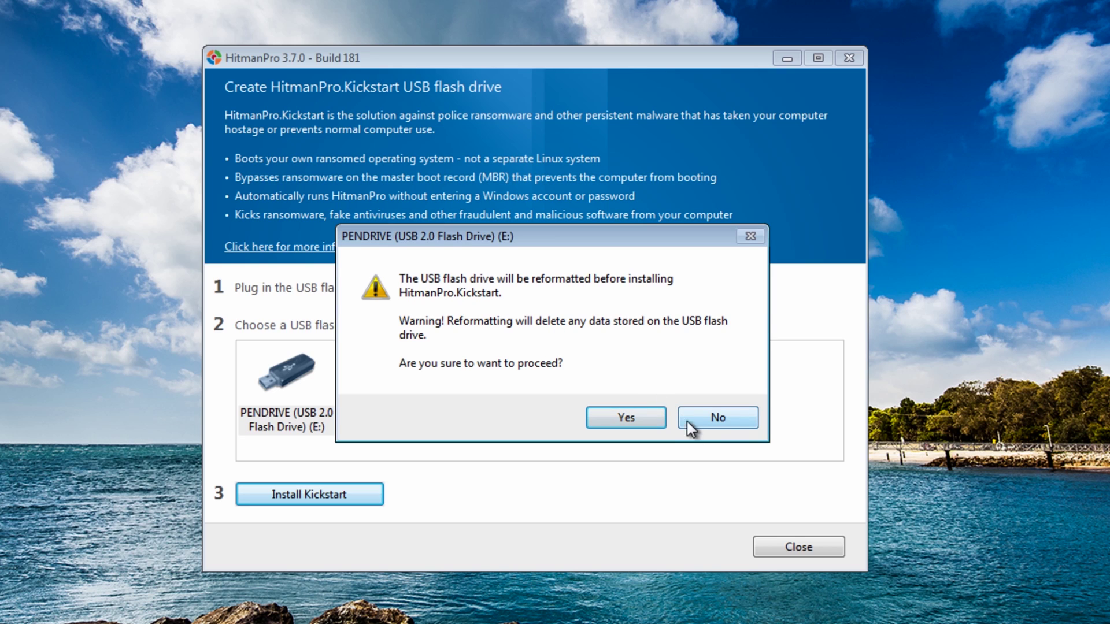
{"action": "left_click", "coordinate": [619, 418]}
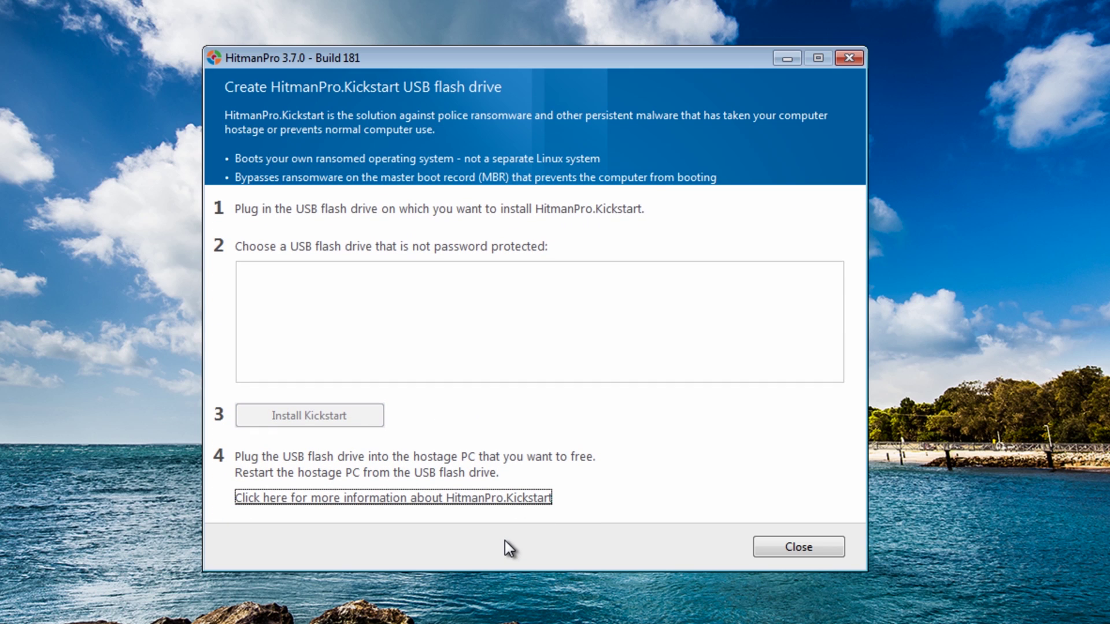
Finish the Kickstart install on PENDRIVE (E:), then close the Kickstart panel and HitmanPro.
{"action": "left_click", "coordinate": [305, 376]}
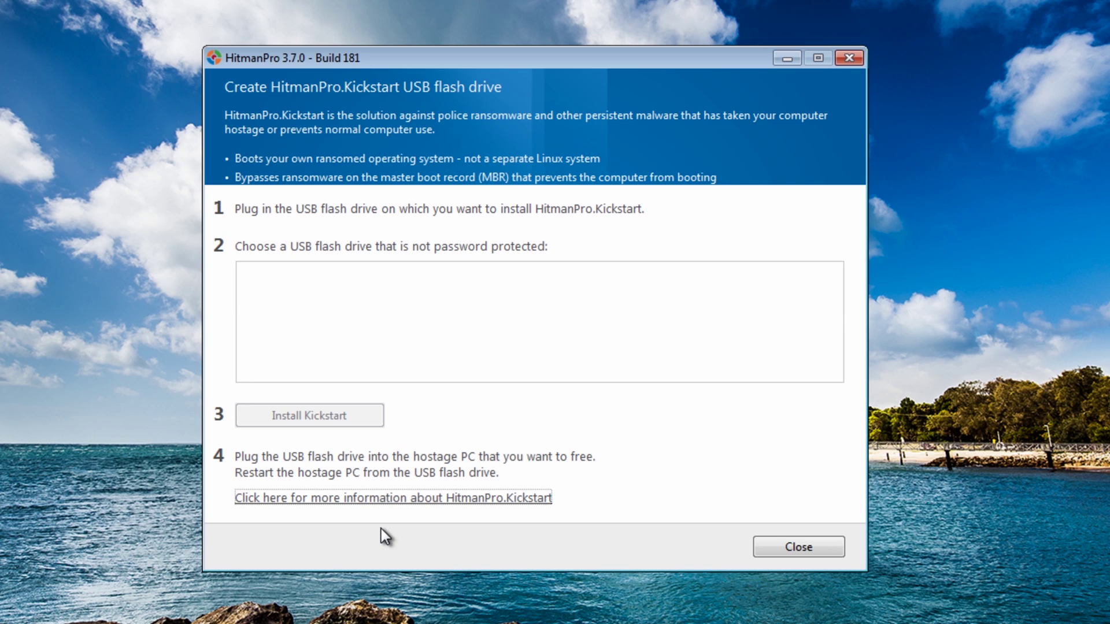
{"action": "left_click", "coordinate": [788, 546]}
{"action": "left_click", "coordinate": [785, 549]}
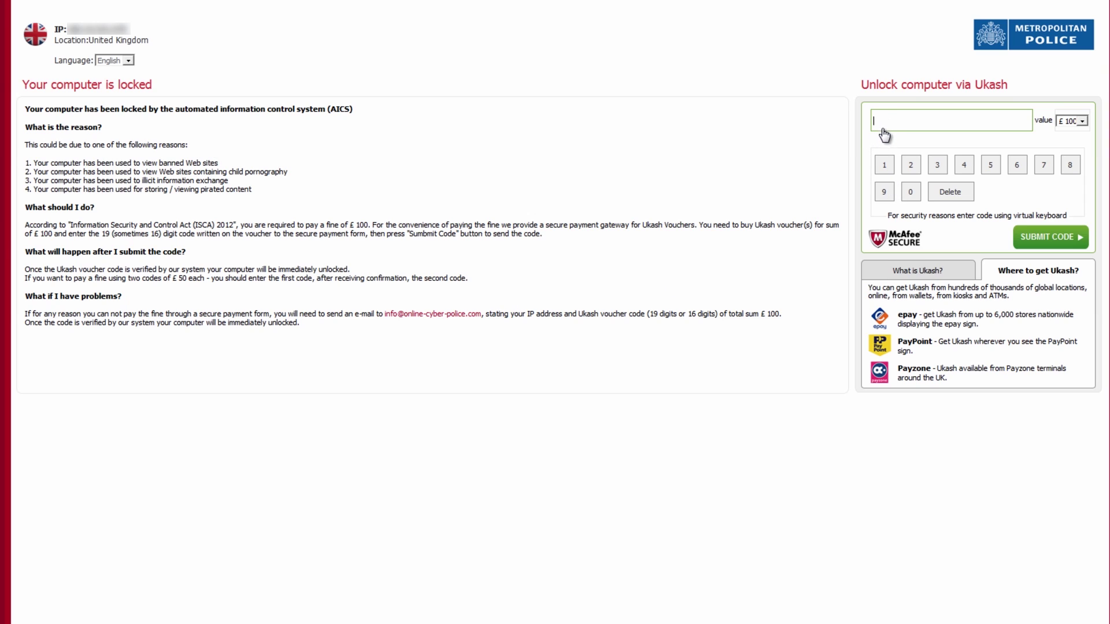
Enter a made-up test code on the lock screen's Ukash keypad and submit it.
{"action": "left_click", "coordinate": [899, 121]}
{"action": "left_click", "coordinate": [884, 165]}
{"action": "left_click", "coordinate": [911, 166]}
{"action": "left_click", "coordinate": [937, 166]}
{"action": "left_click", "coordinate": [999, 171]}
{"action": "left_click", "coordinate": [1038, 234]}
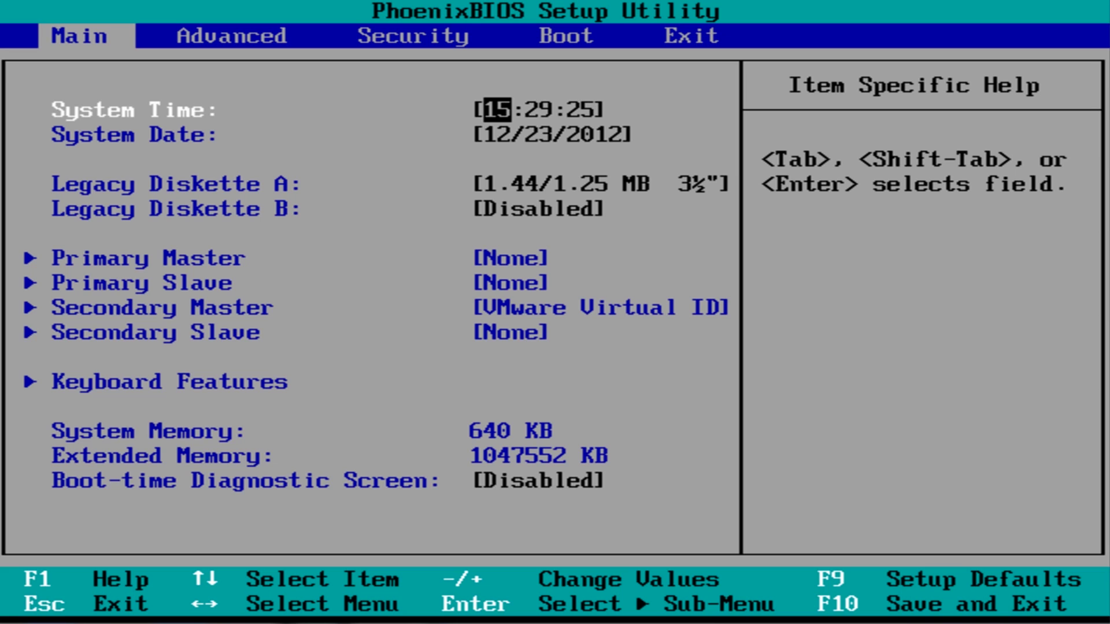
Browse the PhoenixBIOS Main, Advanced, Boot and Security settings pages.
{"action": "key", "text": "Down"}
{"action": "key", "text": "Up"}
{"action": "key", "text": "Right"}
{"action": "key", "text": "Right"}
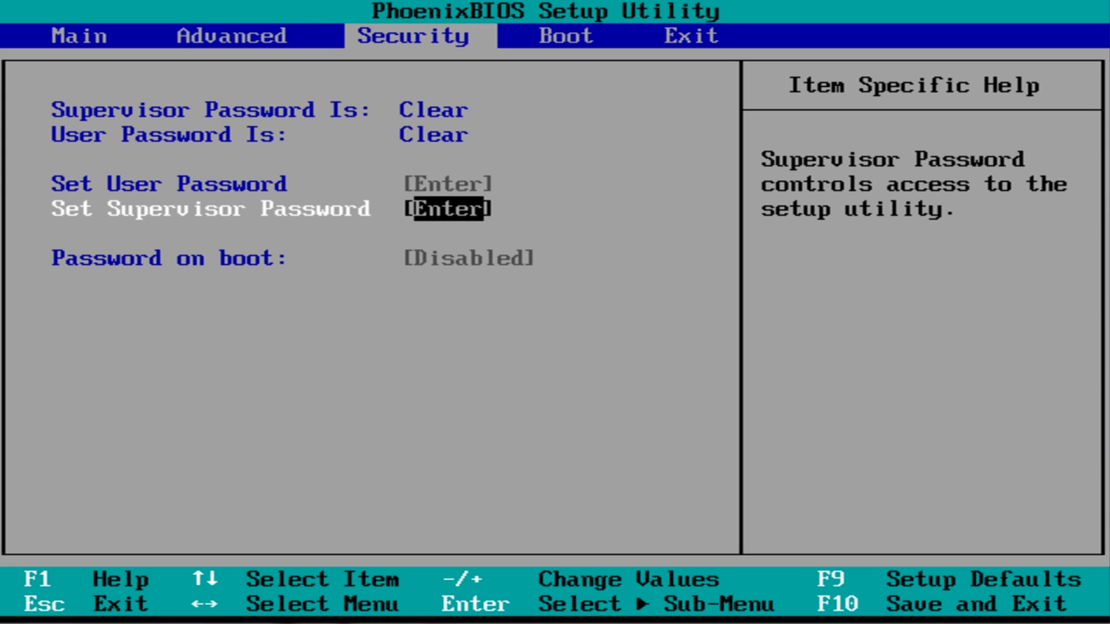
{"action": "key", "text": "Left"}
{"action": "key", "text": "Right"}
{"action": "key", "text": "Right"}
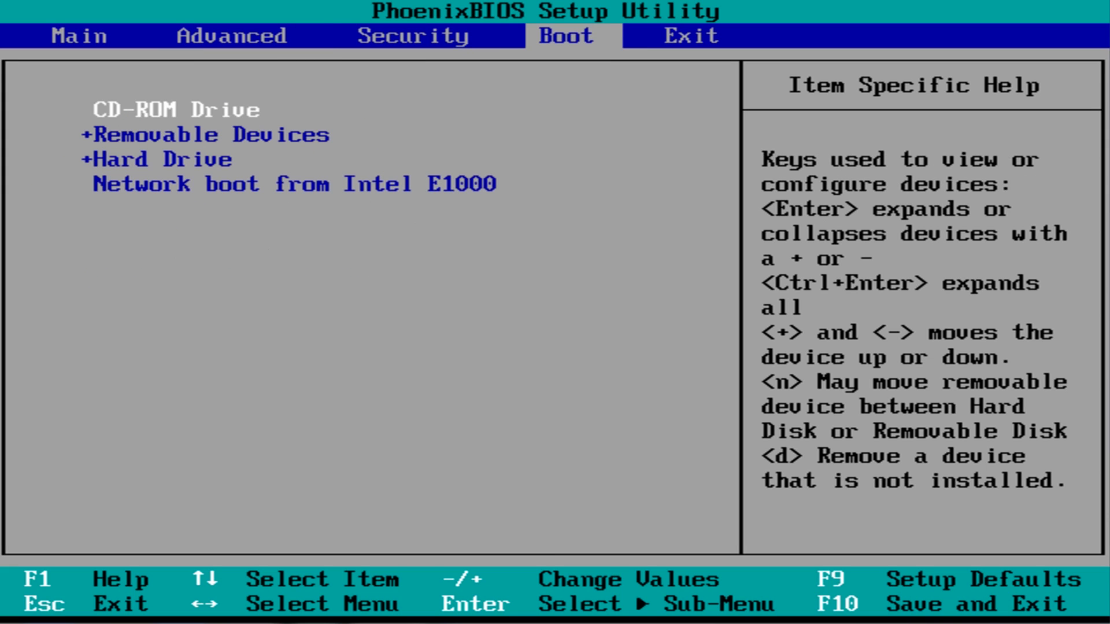
Review the boot device order, then save changes with F10 and restart.
{"action": "key", "text": "Down"}
{"action": "key", "text": "Down"}
{"action": "key", "text": "Down"}
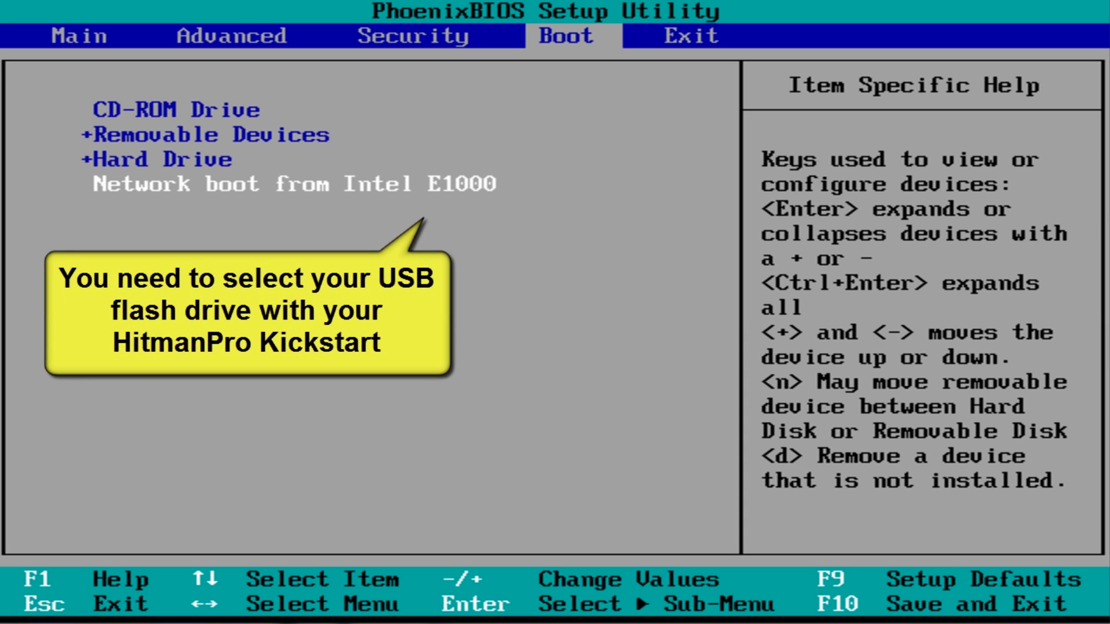
{"action": "key", "text": "Up"}
{"action": "key", "text": "Up"}
{"action": "key", "text": "Up"}
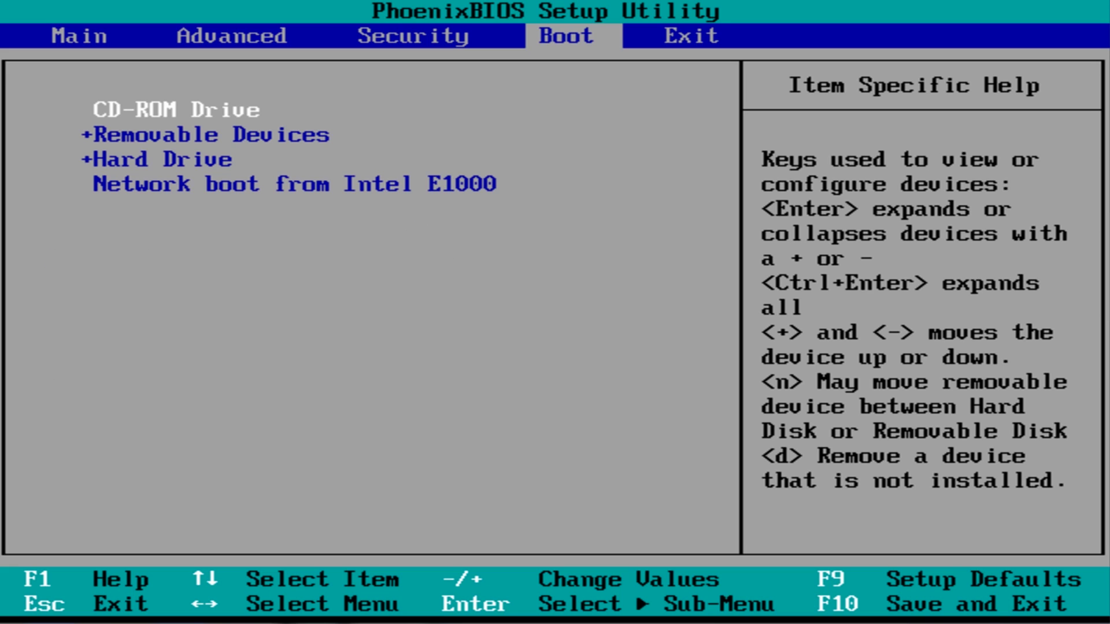
{"action": "key", "text": "Down"}
{"action": "key", "text": "Down"}
{"action": "key", "text": "Down"}
{"action": "key", "text": "Up"}
{"action": "key", "text": "Up"}
{"action": "key", "text": "Up"}
{"action": "key", "text": "F10"}
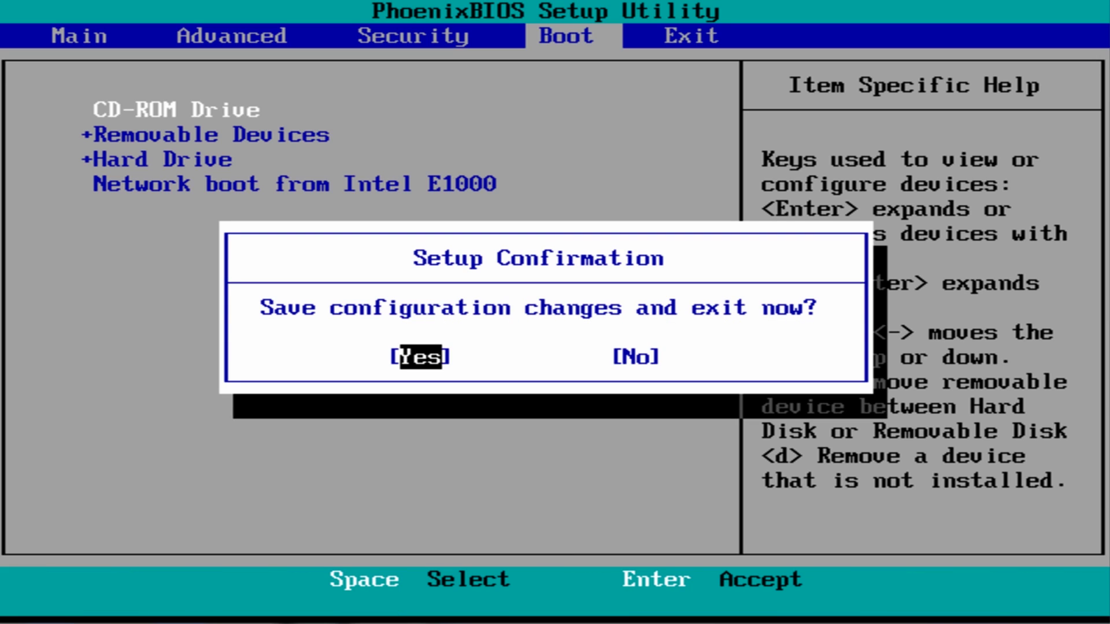
{"action": "key", "text": "Return"}
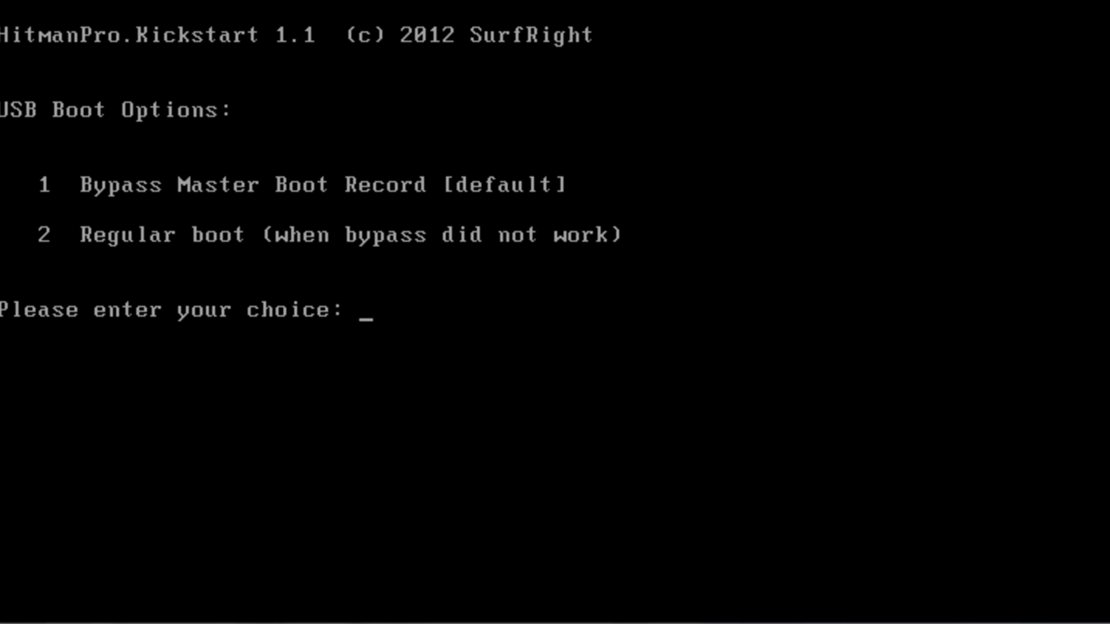
Pick option 1, Bypass Master Boot Record, at the Kickstart USB Boot Options prompt.
{"action": "type", "text": "1"}
{"action": "key", "text": "Return"}
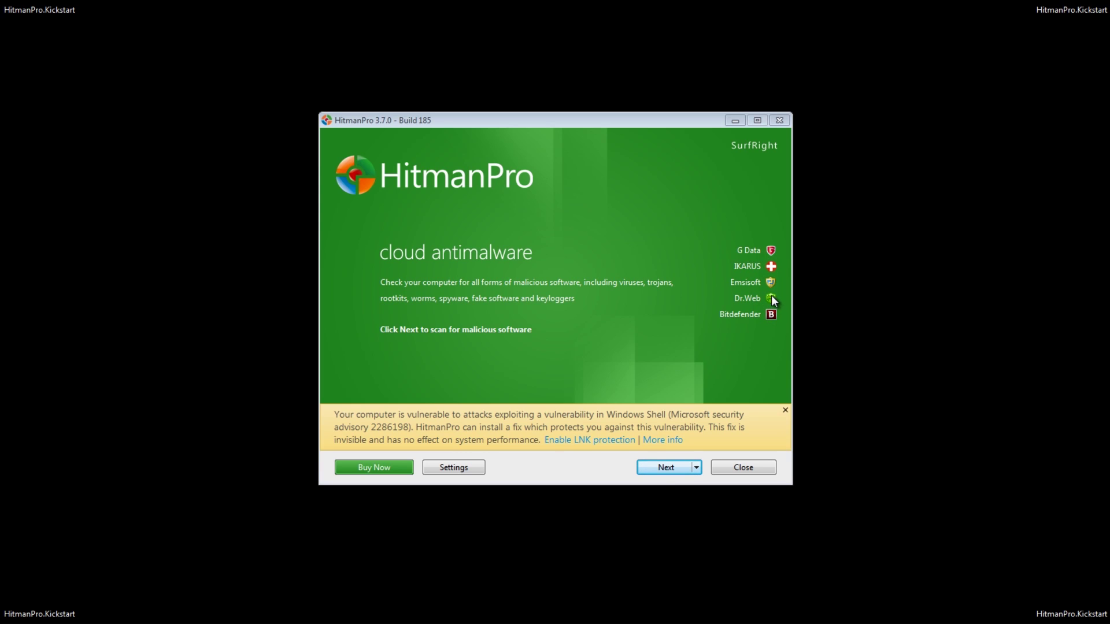
Accept HitmanPro's license, choose 'No, one-time scan', and start scanning.
{"action": "left_click", "coordinate": [672, 467]}
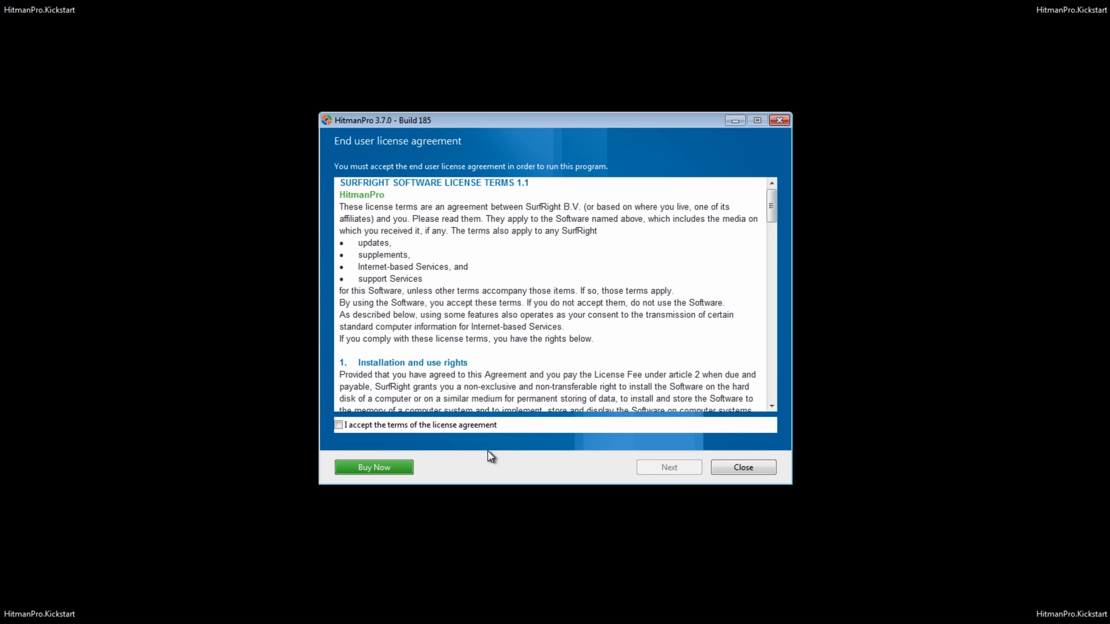
{"action": "left_click", "coordinate": [339, 425]}
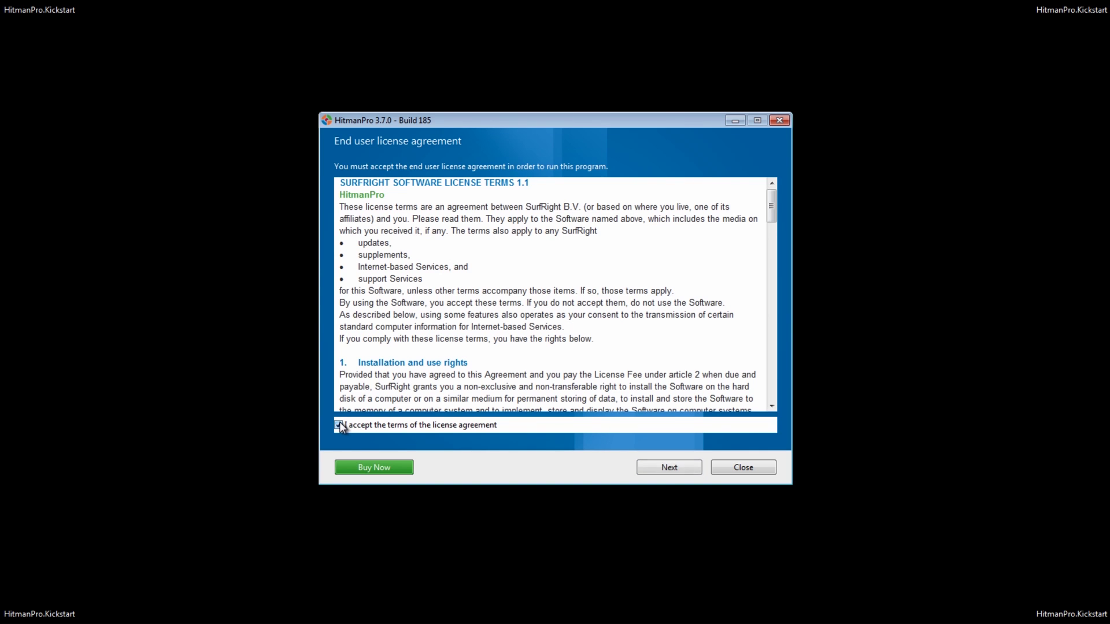
{"action": "left_click", "coordinate": [664, 467]}
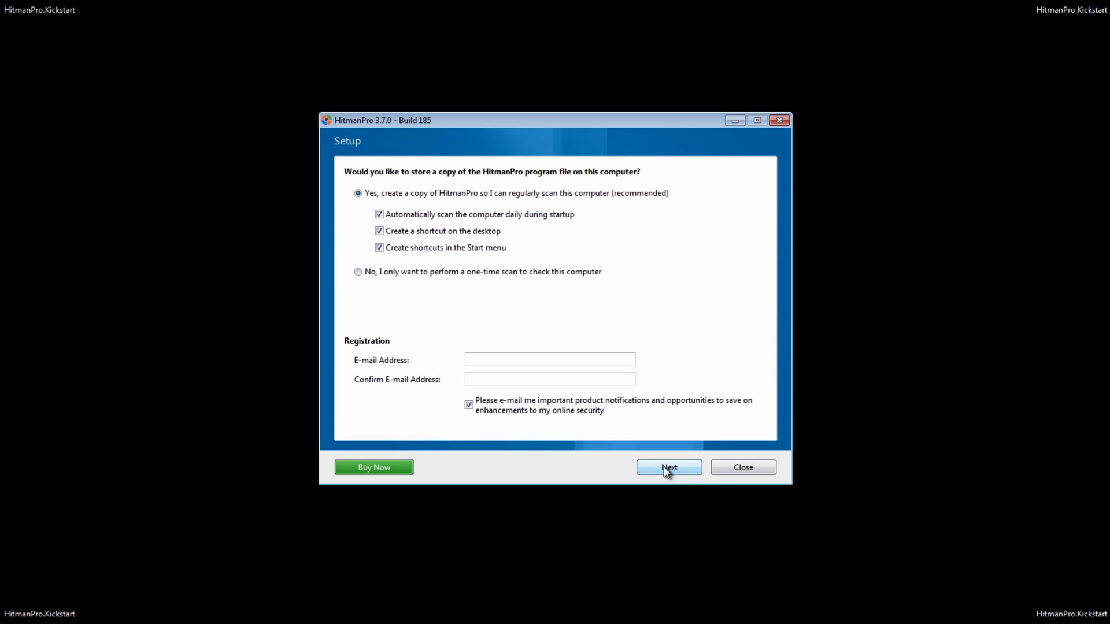
{"action": "left_click", "coordinate": [358, 273]}
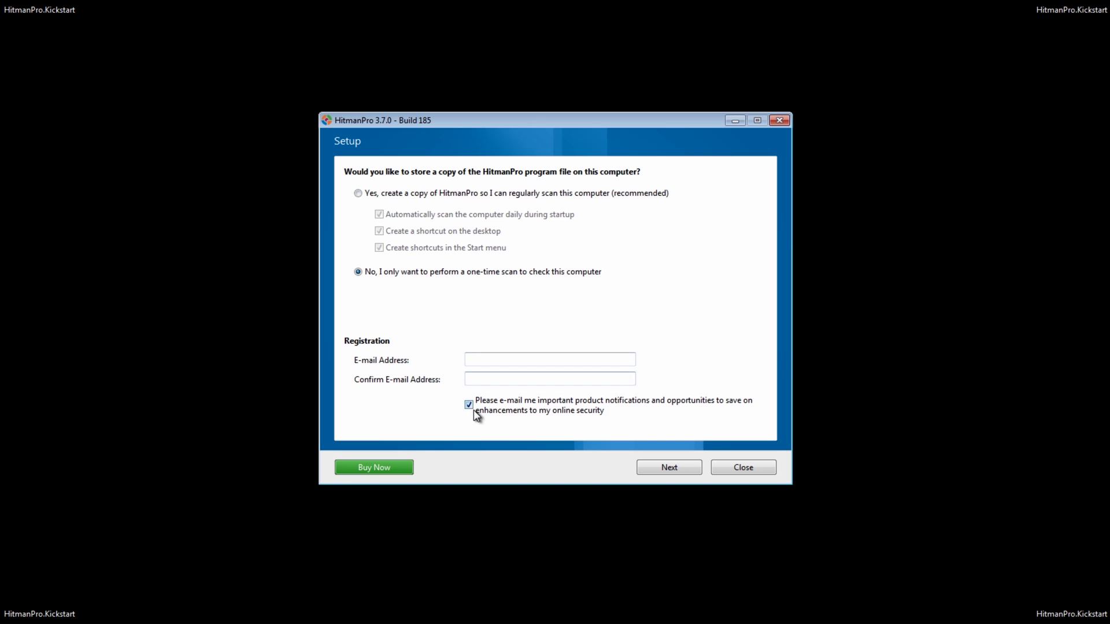
{"action": "left_click", "coordinate": [668, 467]}
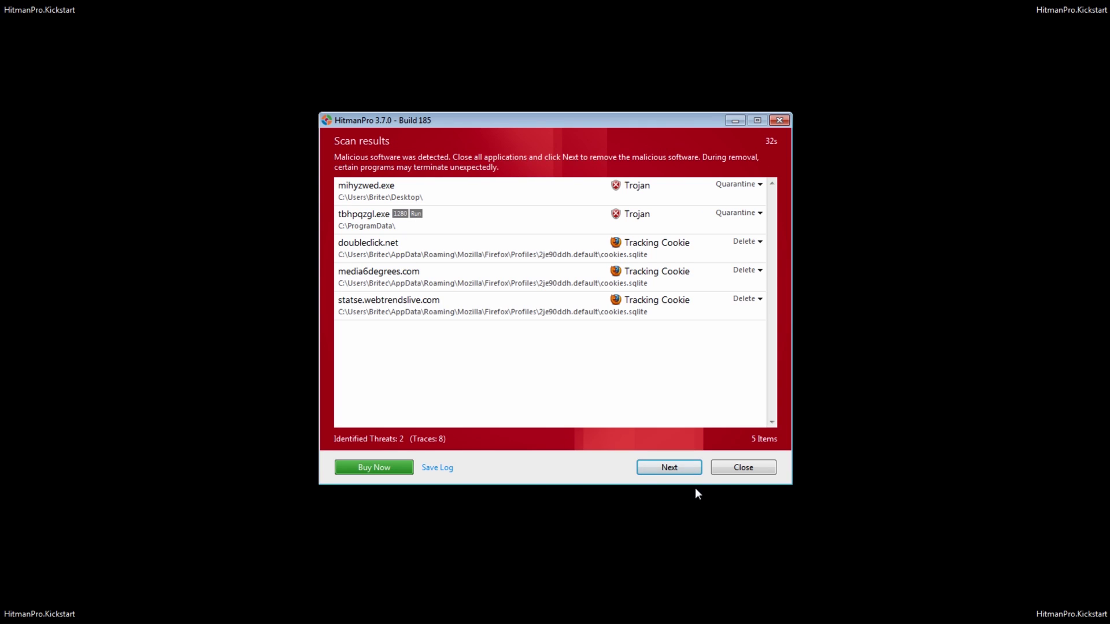
Activate the free 30-day license, quarantine both Trojans, delete the cookies, and view results.
{"action": "left_click", "coordinate": [688, 469]}
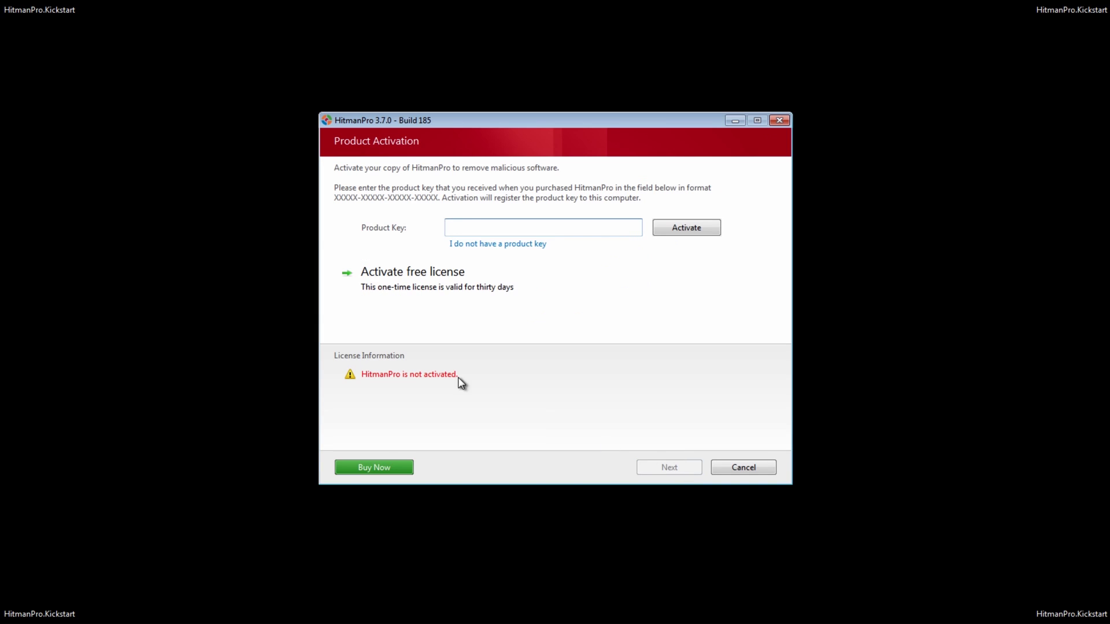
{"action": "left_click", "coordinate": [404, 281]}
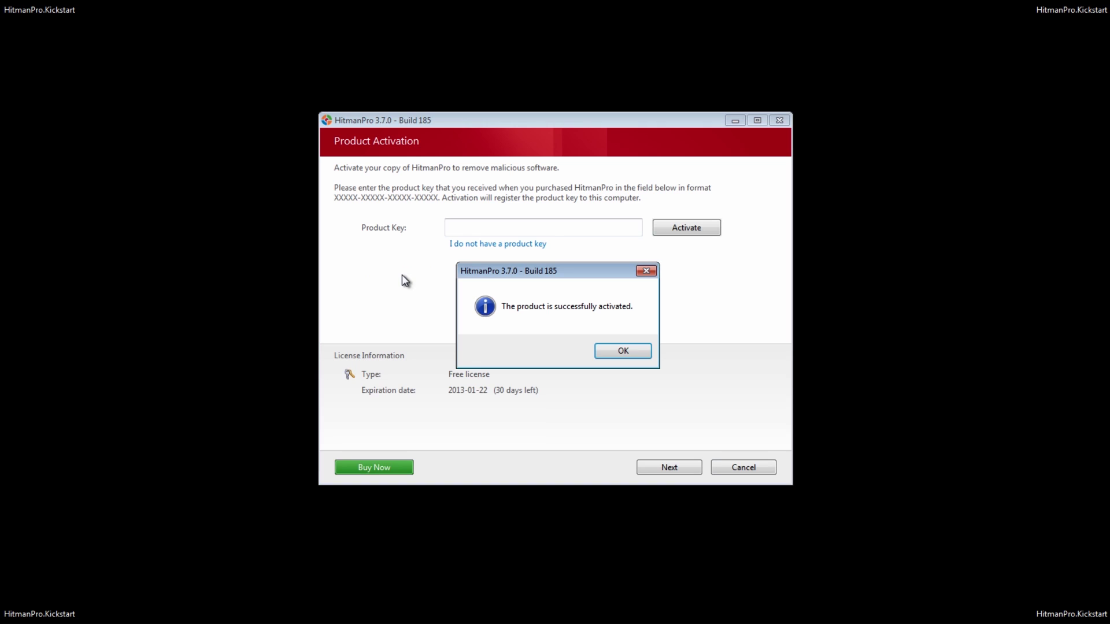
{"action": "left_click", "coordinate": [615, 353]}
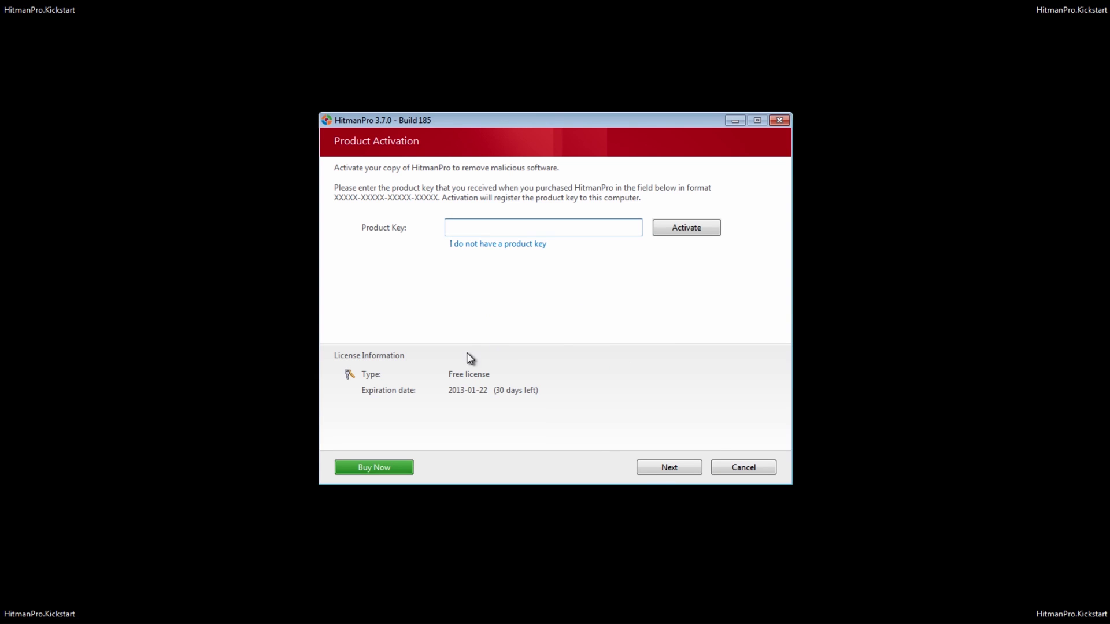
{"action": "left_click", "coordinate": [663, 468]}
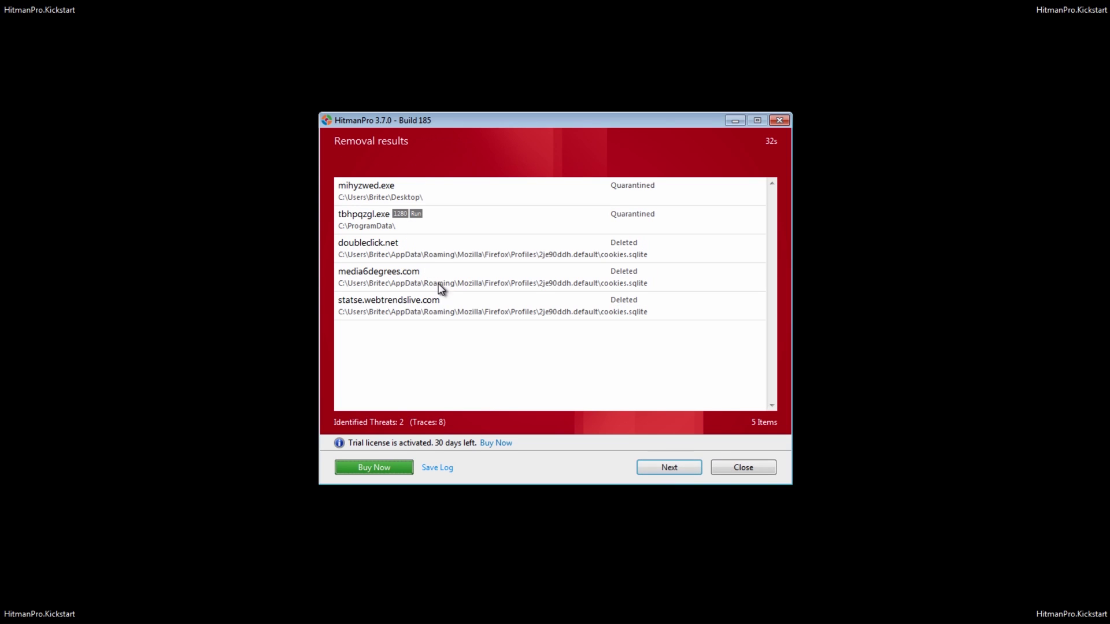
{"action": "left_click", "coordinate": [662, 468]}
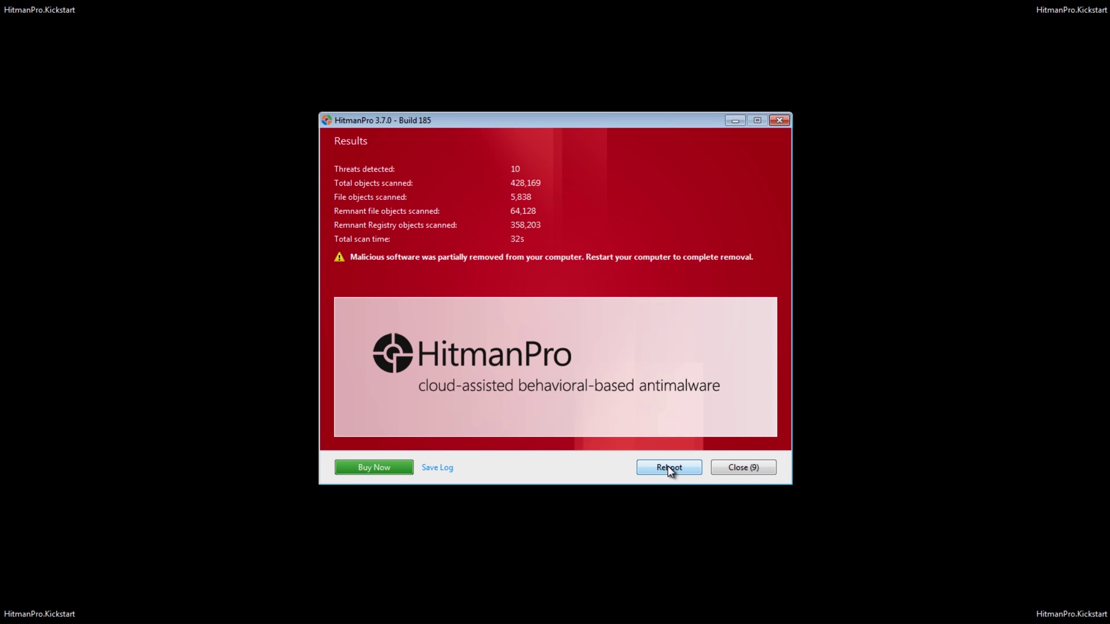